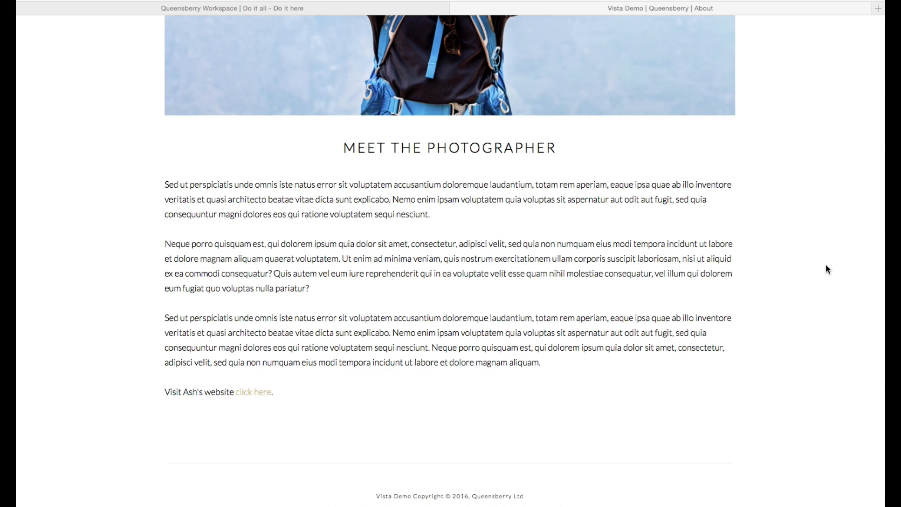
Step: Review the published About page, including its photo, the Meet the Photographer heading and the text
{"action": "scroll", "coordinate": [826, 270], "scroll_direction": "up", "scroll_amount": 10}
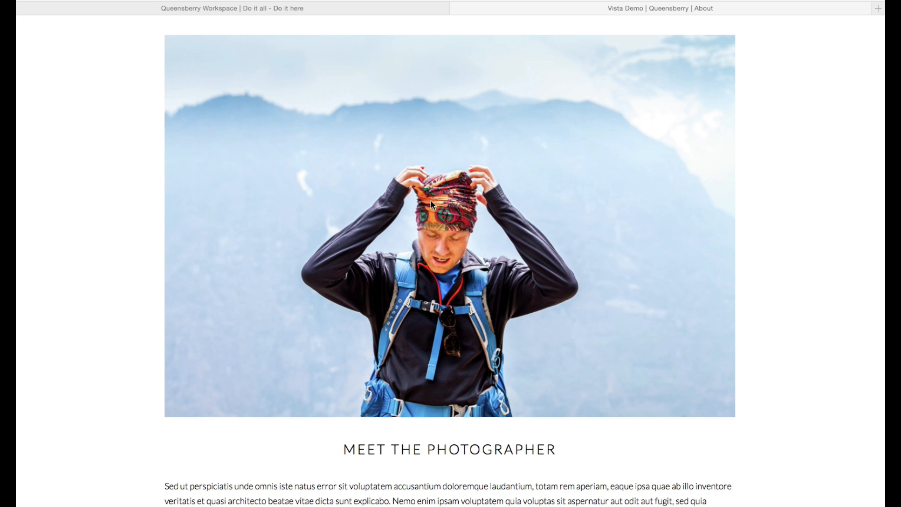
{"action": "scroll", "coordinate": [430, 203], "scroll_direction": "down", "scroll_amount": 4}
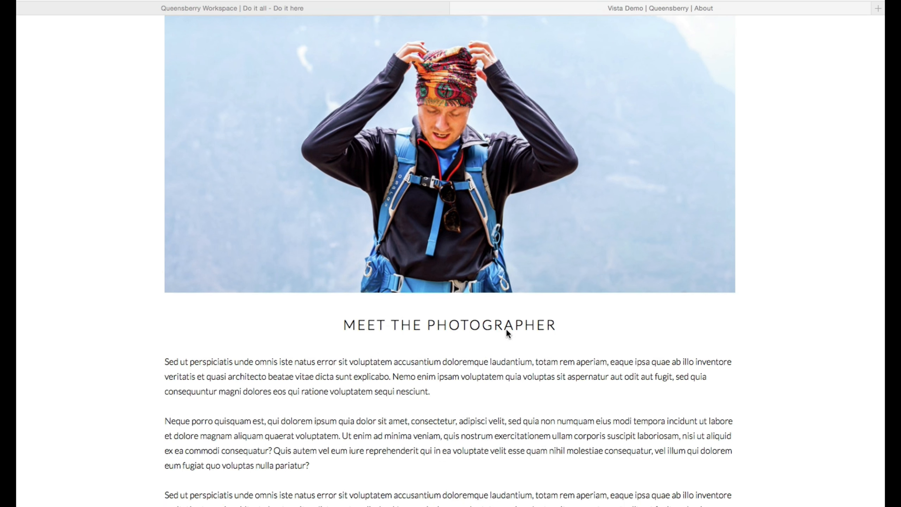
{"action": "scroll", "coordinate": [507, 333], "scroll_direction": "down", "scroll_amount": 3}
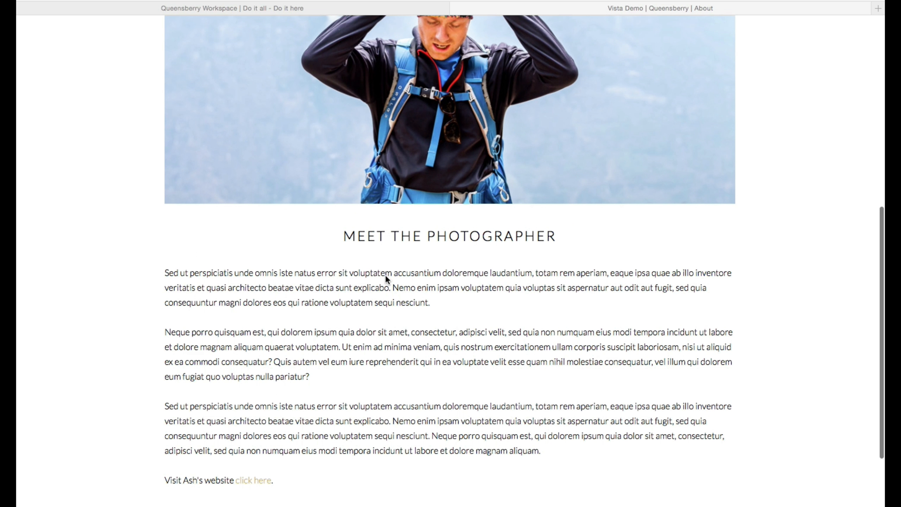
{"action": "scroll", "coordinate": [839, 308], "scroll_direction": "up", "scroll_amount": 7}
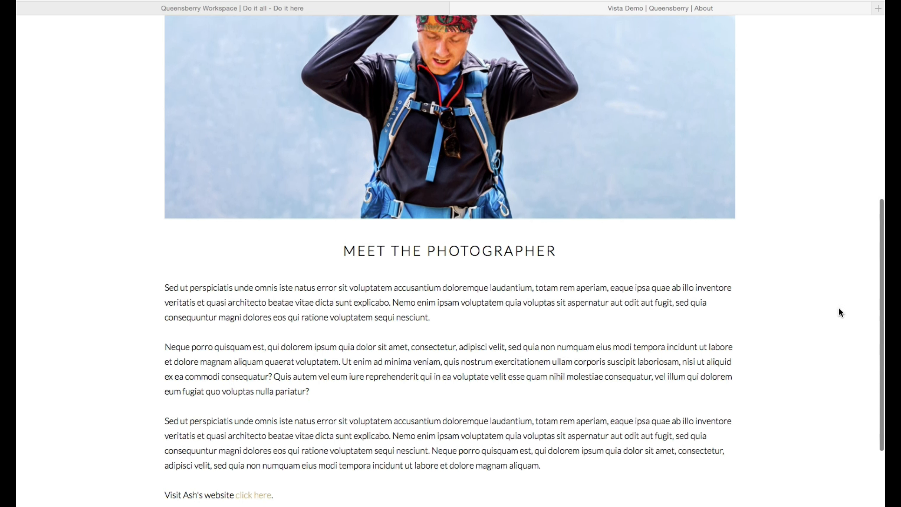
{"action": "scroll", "coordinate": [838, 307], "scroll_direction": "up", "scroll_amount": 5}
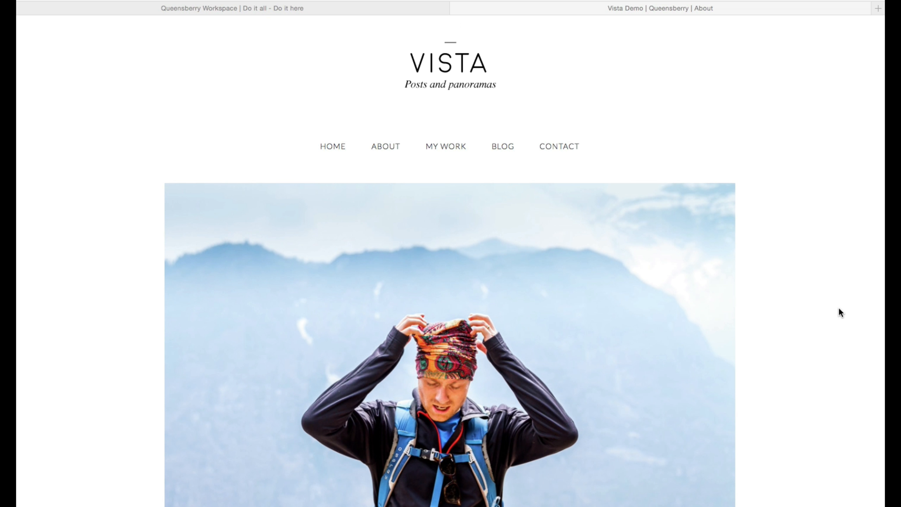
Step: Switch to Queensberry Workspace, open the About page in the Page Designer and review its Section 1 widgets
{"action": "left_click", "coordinate": [227, 8]}
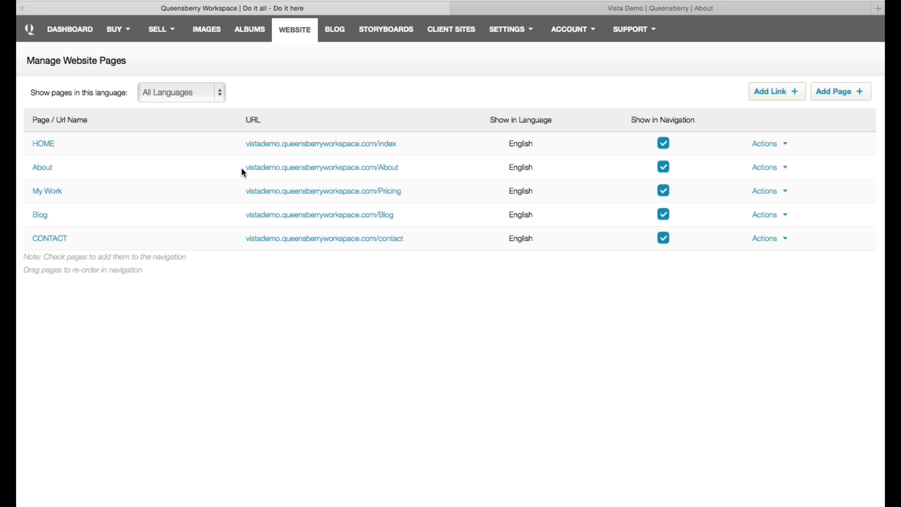
{"action": "left_click", "coordinate": [42, 167]}
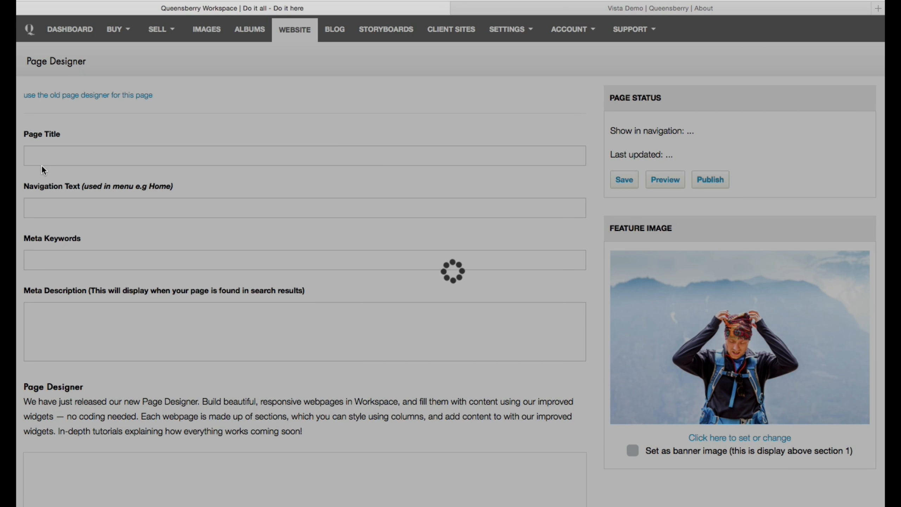
{"action": "scroll", "coordinate": [478, 217], "scroll_direction": "down", "scroll_amount": 6}
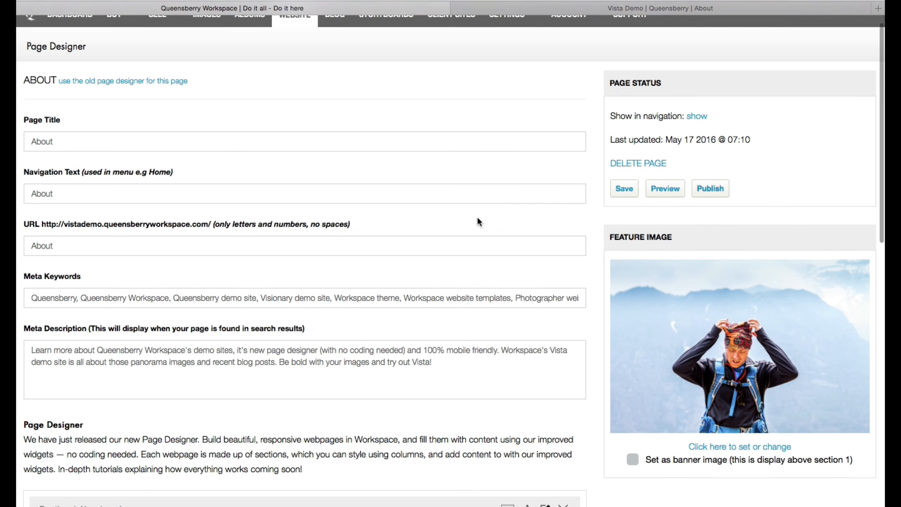
{"action": "scroll", "coordinate": [477, 218], "scroll_direction": "down", "scroll_amount": 3}
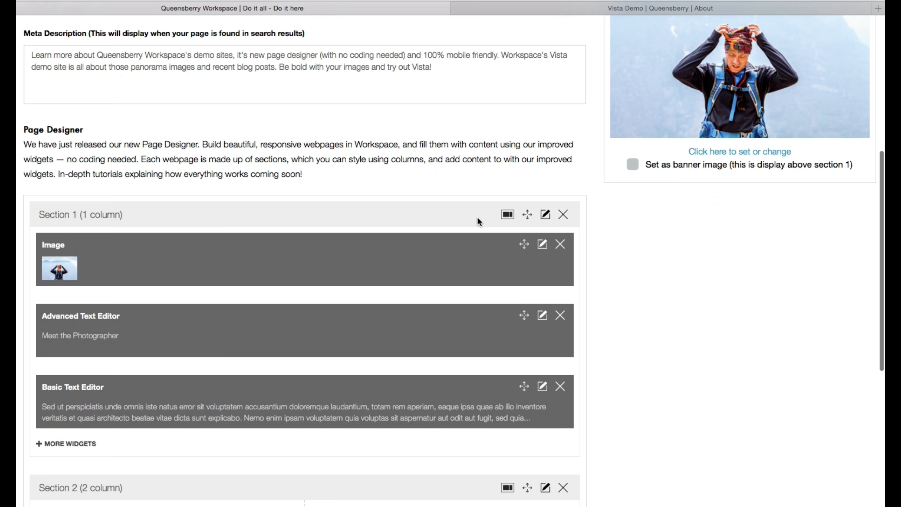
{"action": "scroll", "coordinate": [231, 150], "scroll_direction": "down", "scroll_amount": 1}
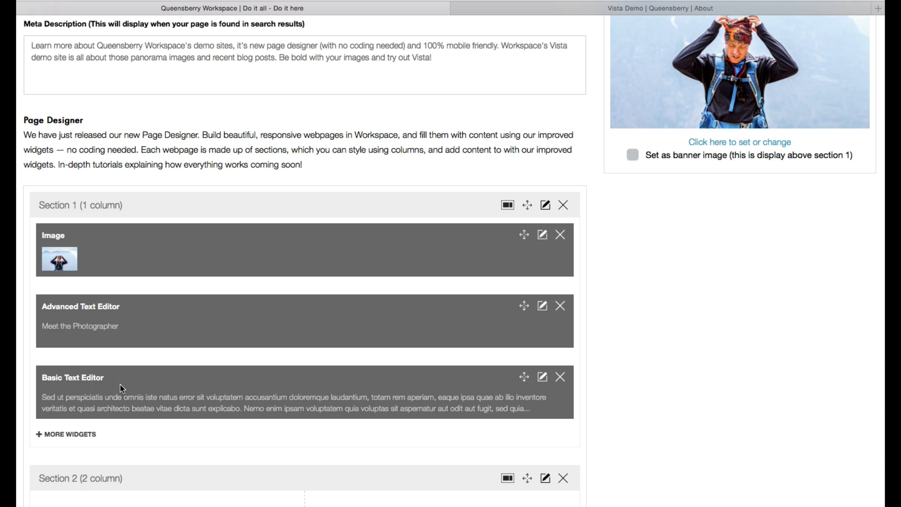
Step: Add three one-column sections below Section 2 of the About page
{"action": "scroll", "coordinate": [664, 356], "scroll_direction": "down", "scroll_amount": 5}
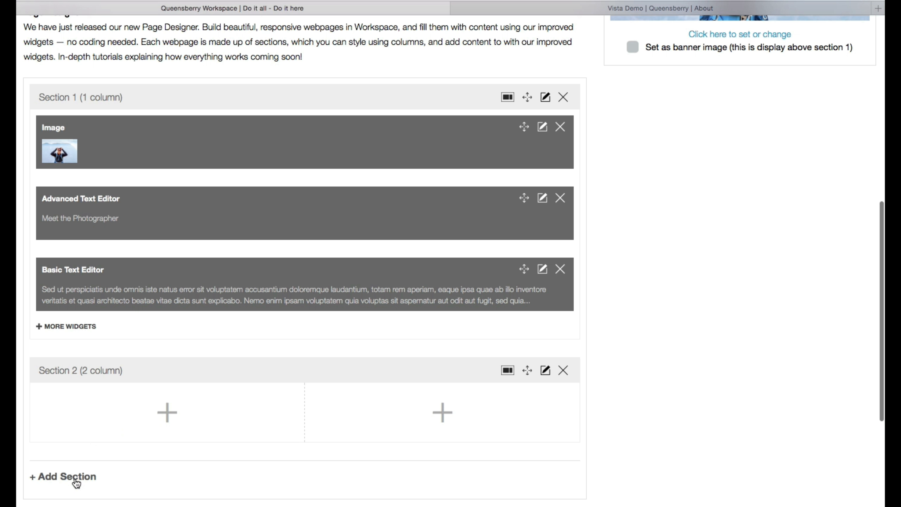
{"action": "left_click", "coordinate": [79, 477]}
{"action": "scroll", "coordinate": [75, 480], "scroll_direction": "down", "scroll_amount": 5}
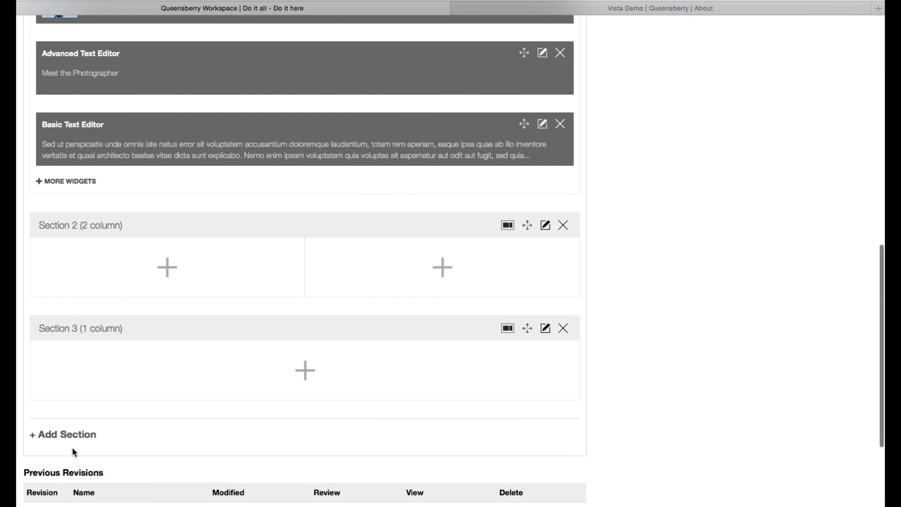
{"action": "left_click", "coordinate": [75, 433]}
{"action": "scroll", "coordinate": [73, 431], "scroll_direction": "down", "scroll_amount": 3}
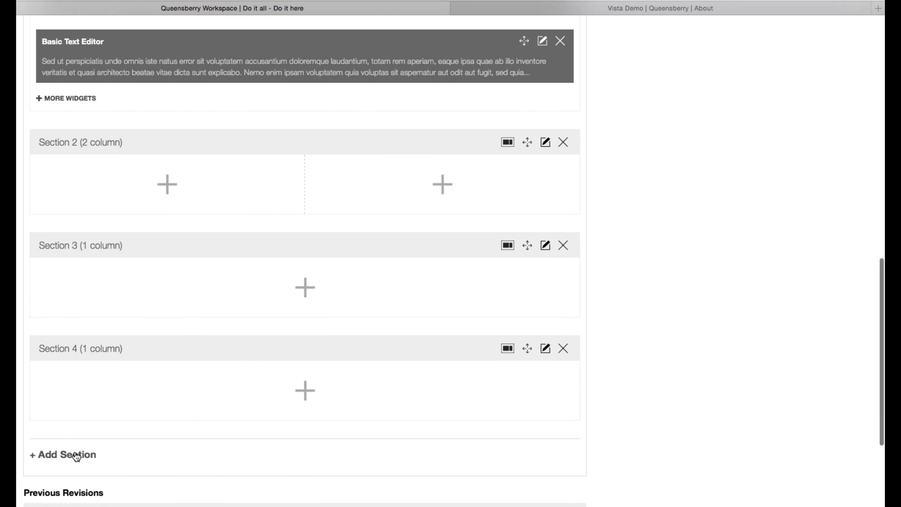
{"action": "left_click", "coordinate": [75, 455]}
{"action": "scroll", "coordinate": [107, 444], "scroll_direction": "down", "scroll_amount": 3}
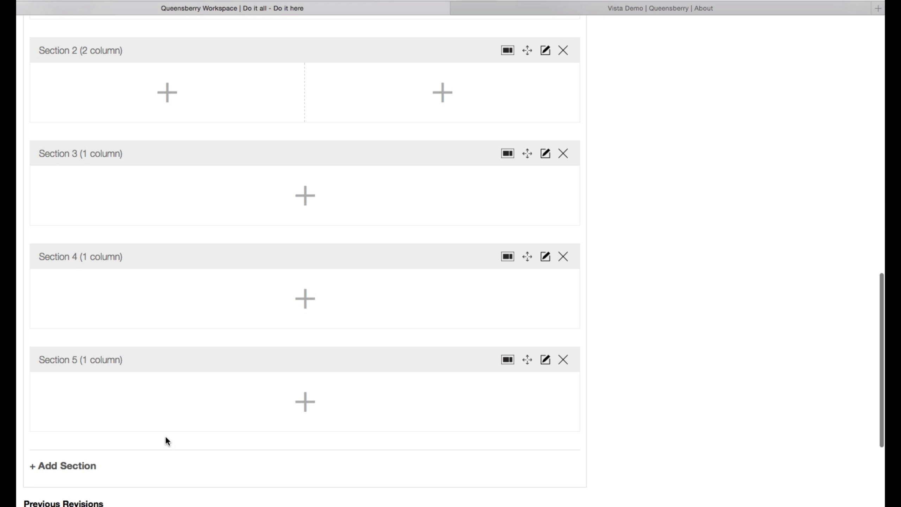
Step: Delete the three empty one-column sections below Section 2
{"action": "left_click", "coordinate": [564, 360]}
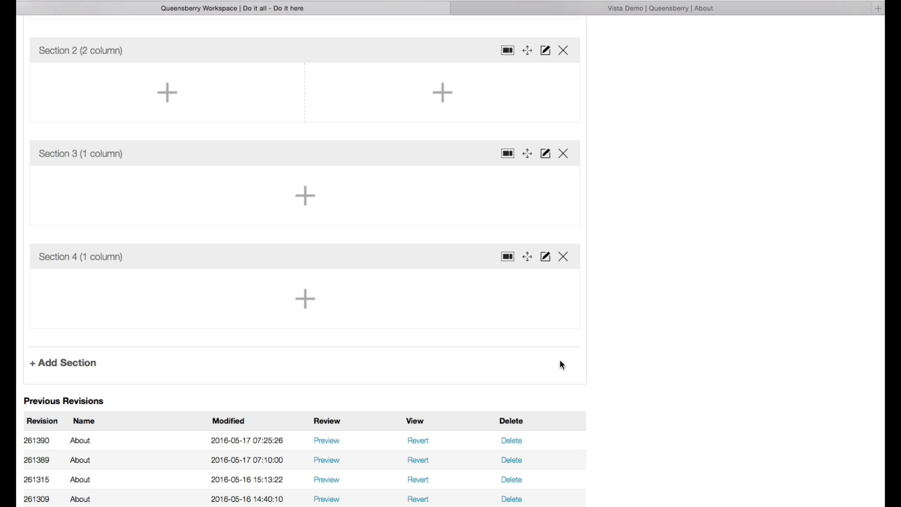
{"action": "left_click", "coordinate": [564, 256]}
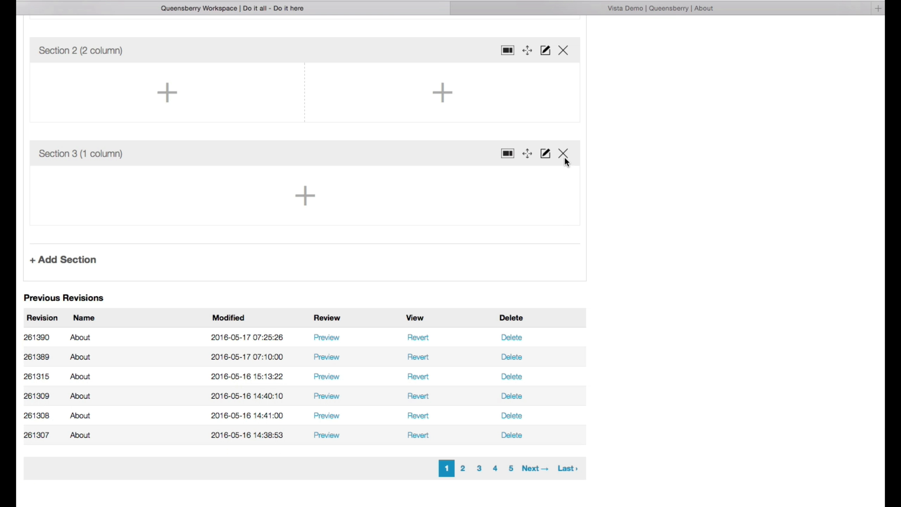
{"action": "left_click", "coordinate": [563, 154]}
Step: Move the empty two-column section above the photographer section and return it to its place below
{"action": "scroll", "coordinate": [645, 174], "scroll_direction": "up", "scroll_amount": 3}
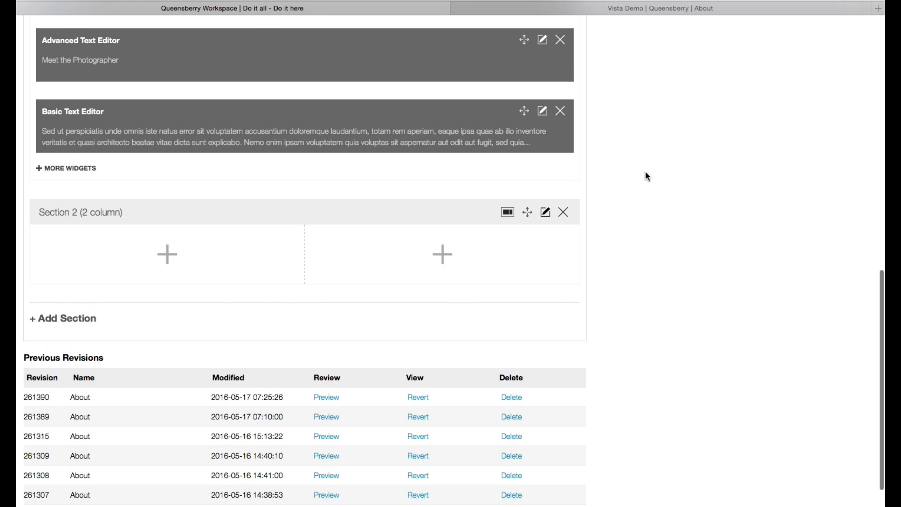
{"action": "scroll", "coordinate": [645, 174], "scroll_direction": "up", "scroll_amount": 3}
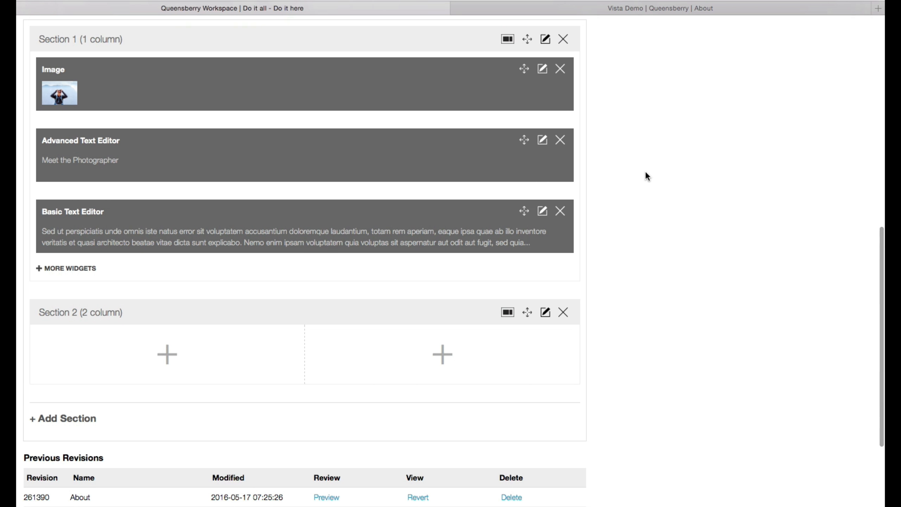
{"action": "scroll", "coordinate": [645, 174], "scroll_direction": "up", "scroll_amount": 1}
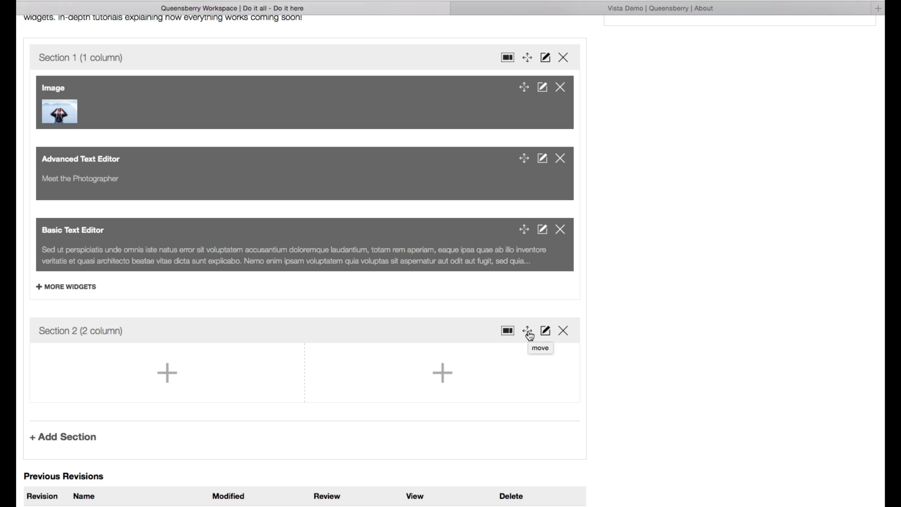
{"action": "left_click_drag", "start_coordinate": [528, 334], "coordinate": [467, 157]}
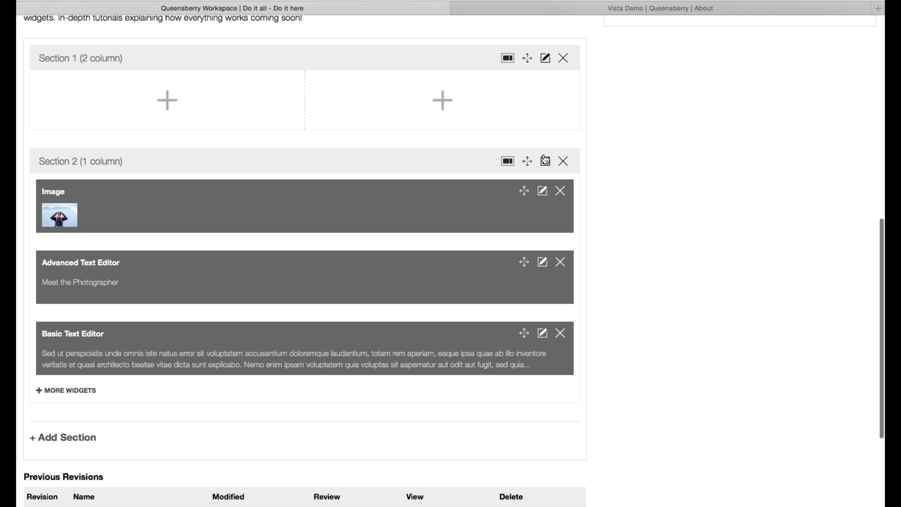
{"action": "left_click_drag", "start_coordinate": [527, 57], "coordinate": [514, 207]}
{"action": "left_click_drag", "start_coordinate": [527, 162], "coordinate": [490, 62]}
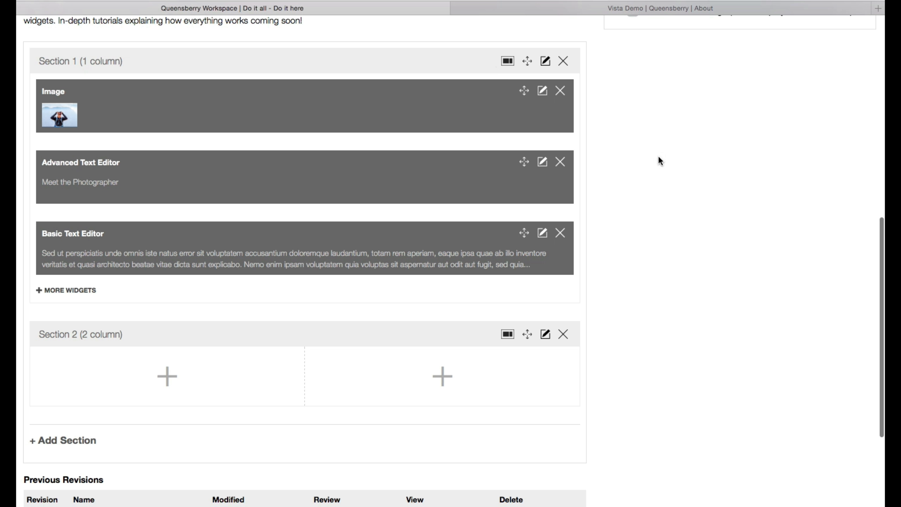
Step: Try the 1:2 and 2:1 two-column layouts on Section 2
{"action": "scroll", "coordinate": [659, 161], "scroll_direction": "up", "scroll_amount": 2}
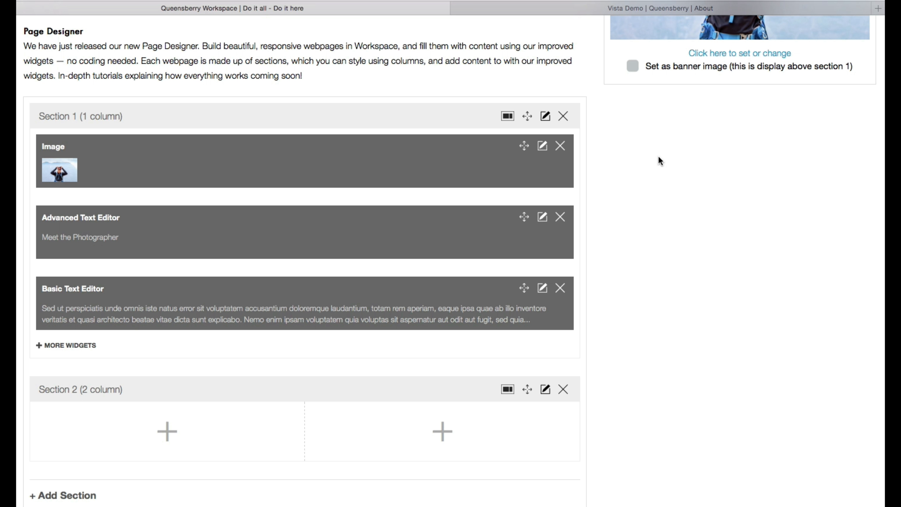
{"action": "scroll", "coordinate": [701, 168], "scroll_direction": "down", "scroll_amount": 4}
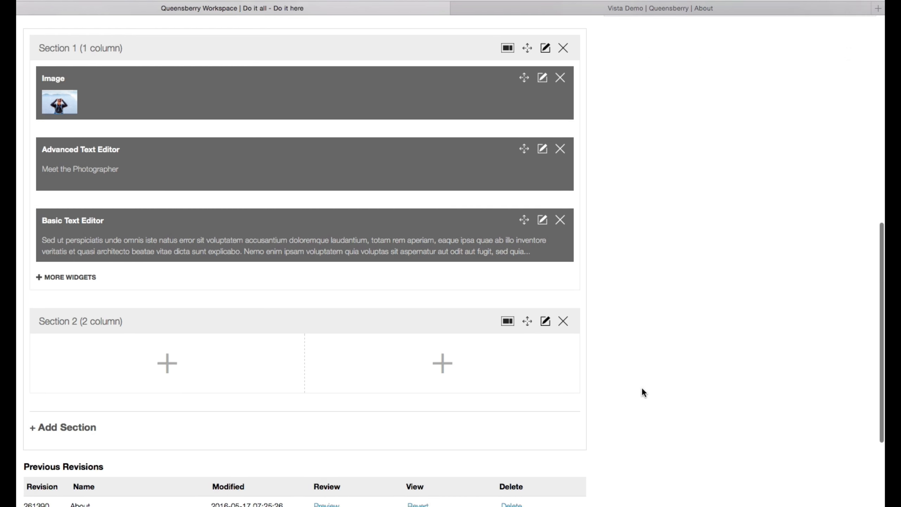
{"action": "left_click", "coordinate": [507, 322]}
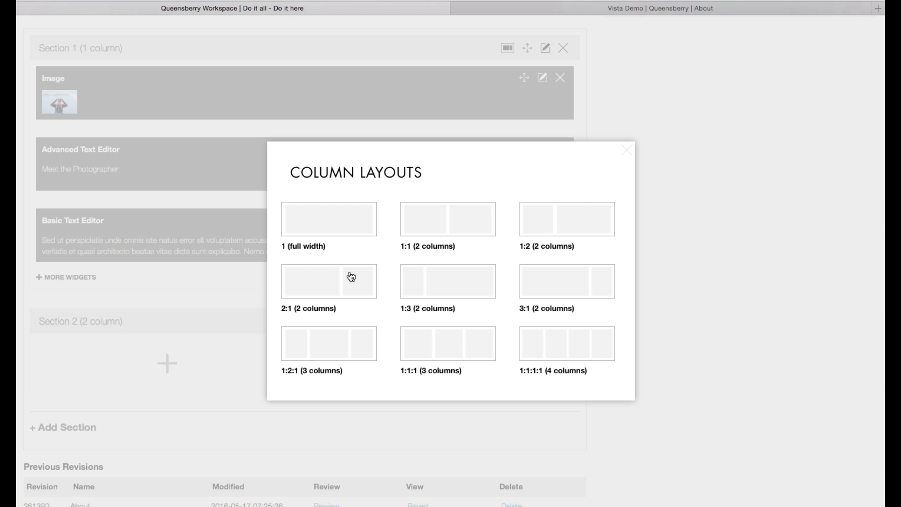
{"action": "left_click", "coordinate": [560, 228]}
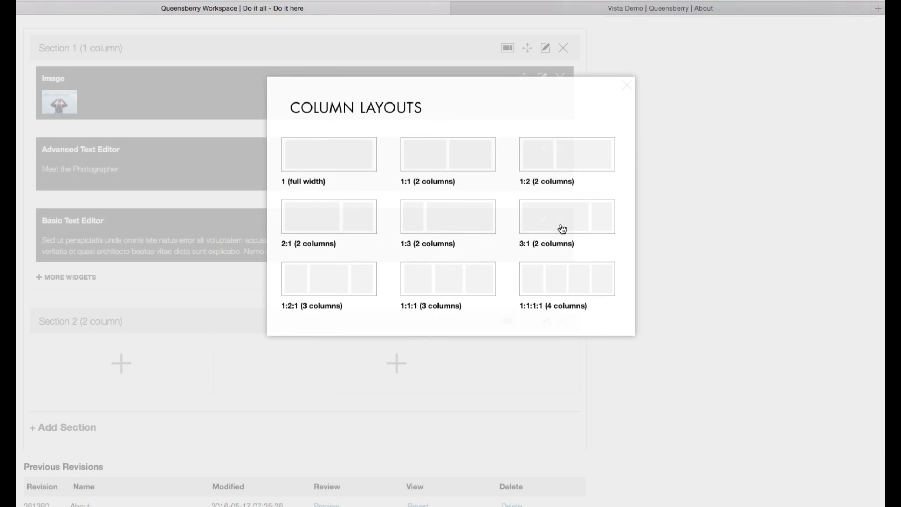
{"action": "left_click", "coordinate": [508, 322]}
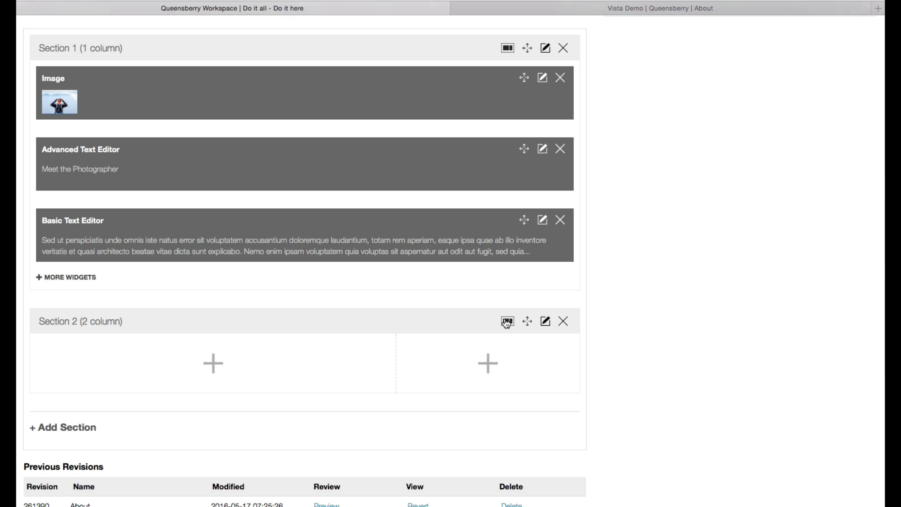
Step: Try the 1:1:1:1 four-column layout on Section 2 and return it to 1:1 (2 columns)
{"action": "left_click", "coordinate": [506, 323]}
{"action": "left_click", "coordinate": [554, 341]}
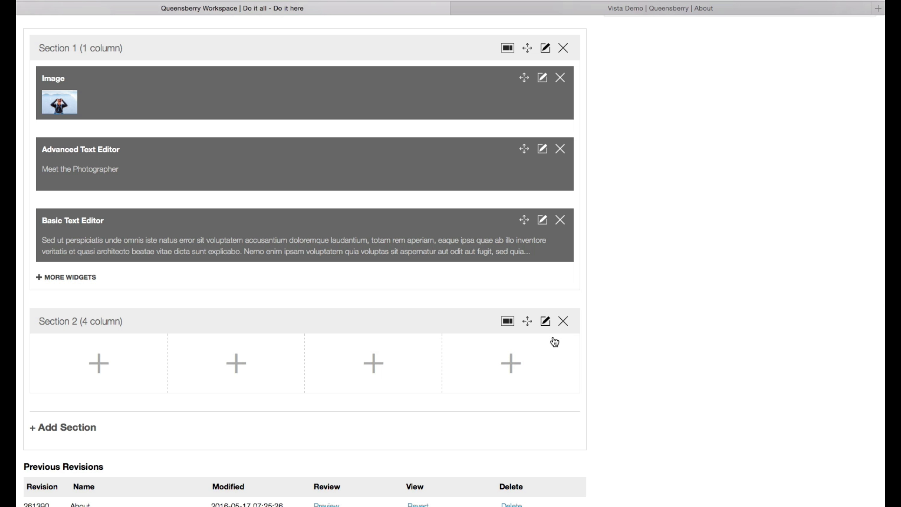
{"action": "left_click", "coordinate": [507, 322]}
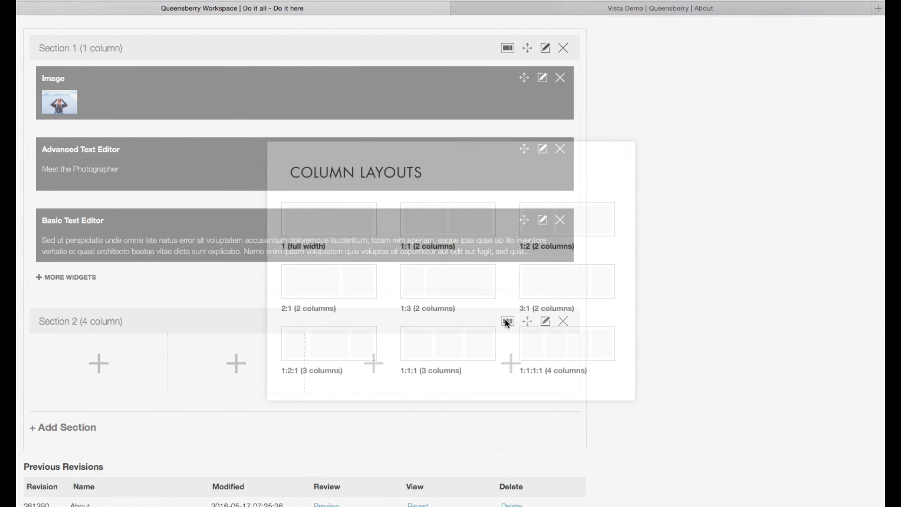
{"action": "left_click", "coordinate": [465, 230]}
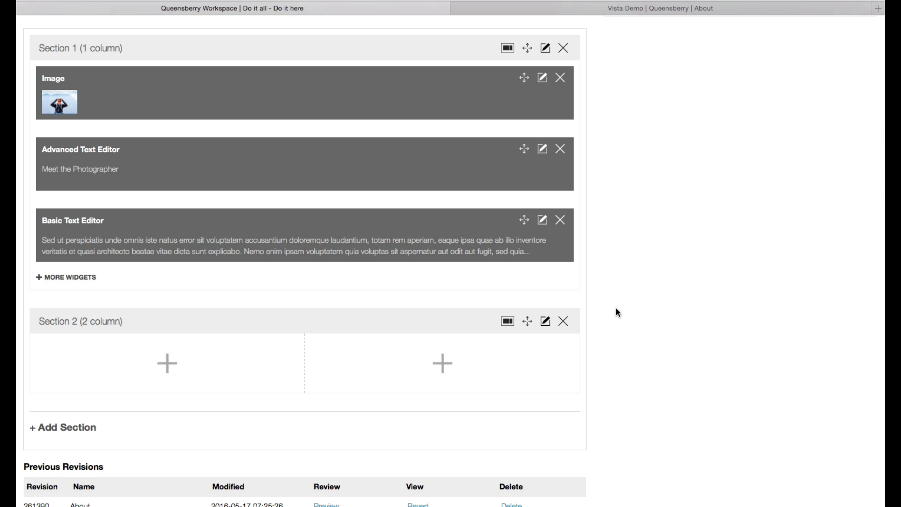
Step: Add an Image widget to the first column of Section 2
{"action": "scroll", "coordinate": [617, 309], "scroll_direction": "down", "scroll_amount": 1}
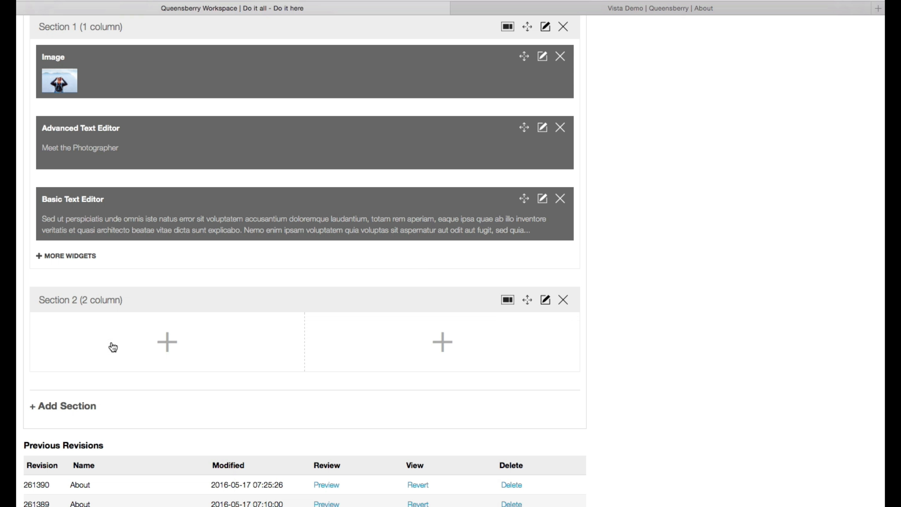
{"action": "left_click", "coordinate": [167, 341]}
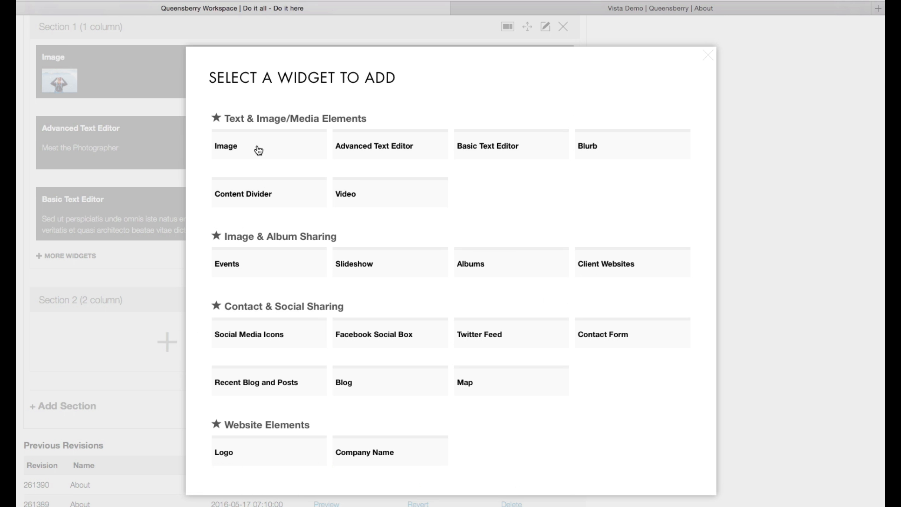
{"action": "left_click", "coordinate": [259, 151]}
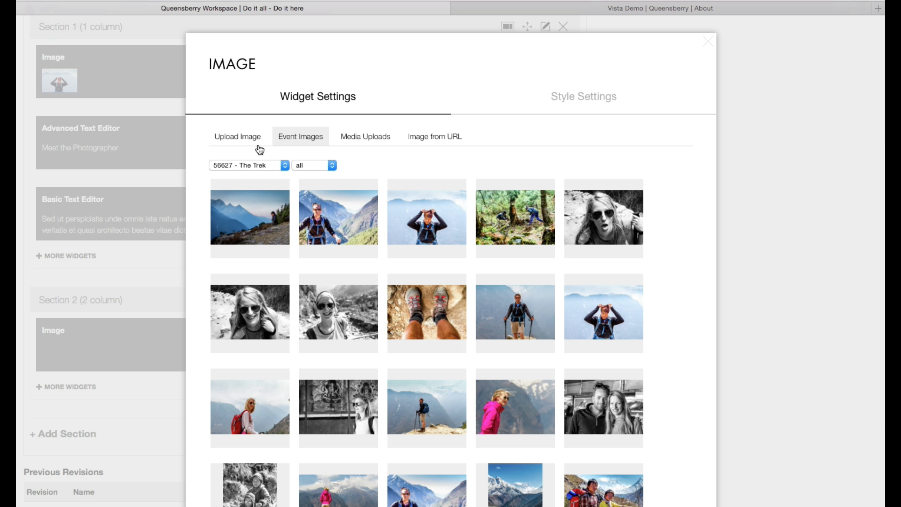
Step: Review the image sources for the widget: uploads, event images from The view and Day Two, media uploads and image from URL
{"action": "left_click", "coordinate": [234, 139]}
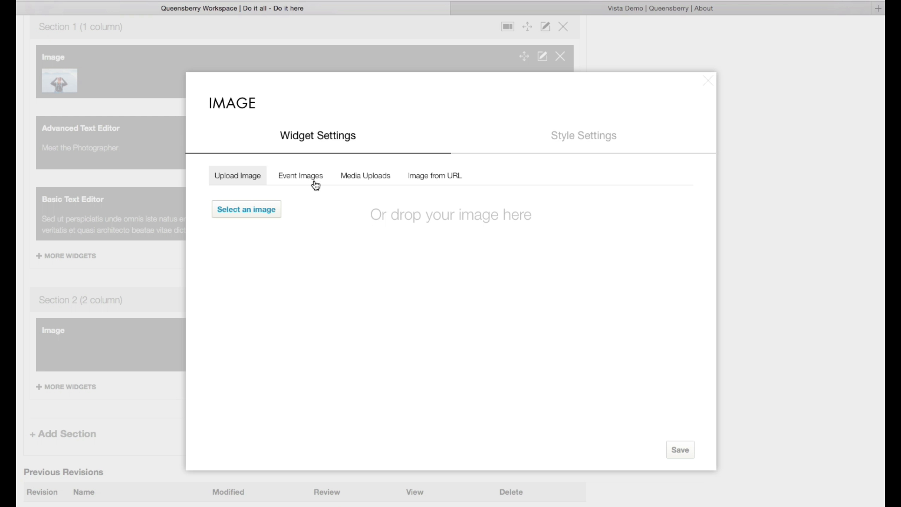
{"action": "left_click", "coordinate": [302, 177]}
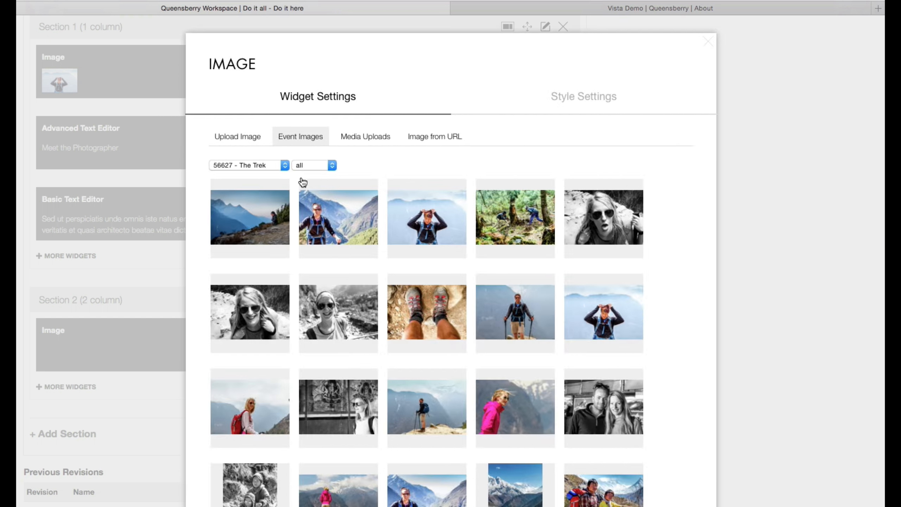
{"action": "left_click", "coordinate": [260, 166]}
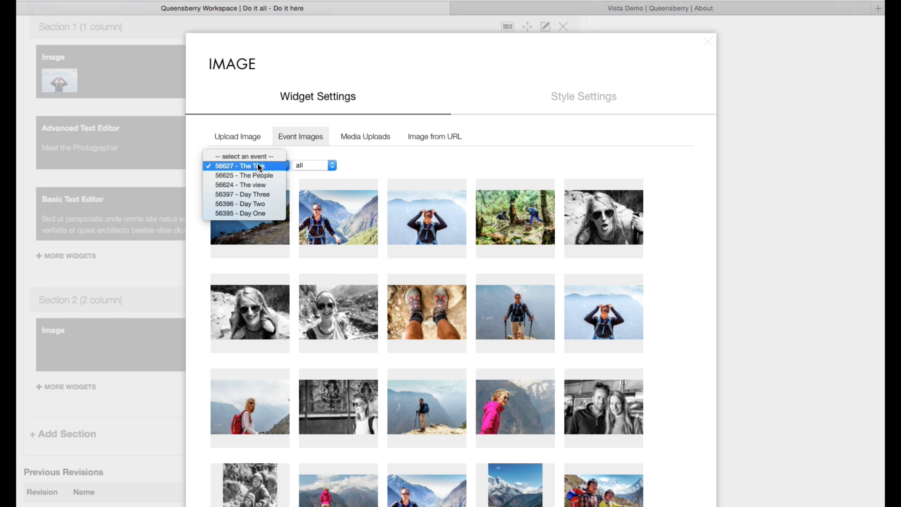
{"action": "left_click", "coordinate": [261, 182]}
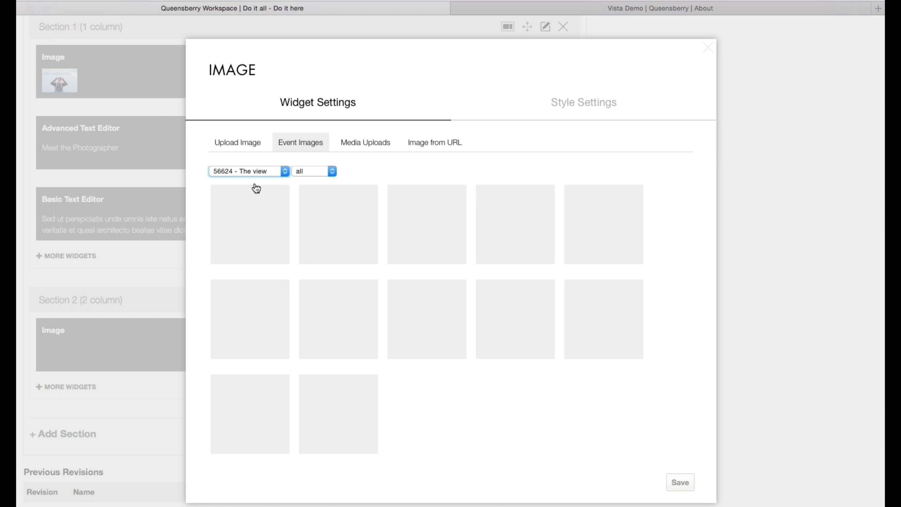
{"action": "left_click", "coordinate": [254, 170]}
{"action": "left_click", "coordinate": [256, 191]}
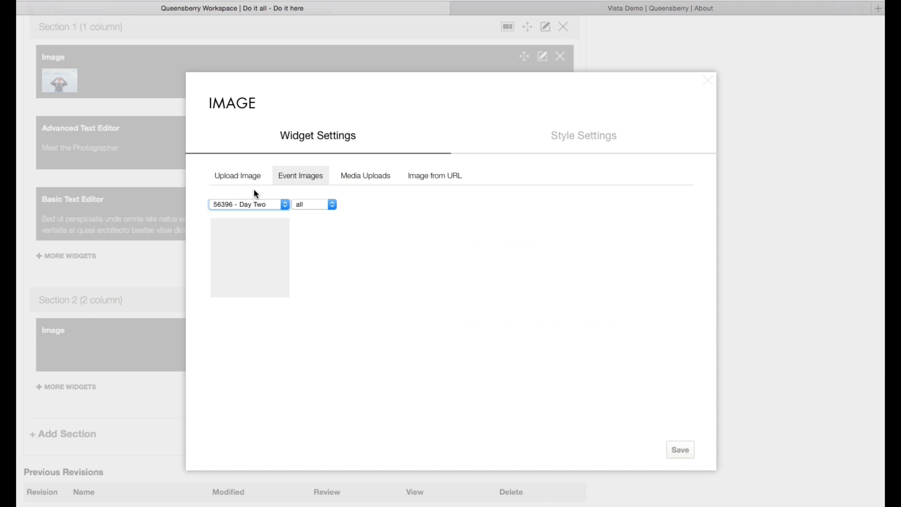
{"action": "left_click", "coordinate": [362, 180]}
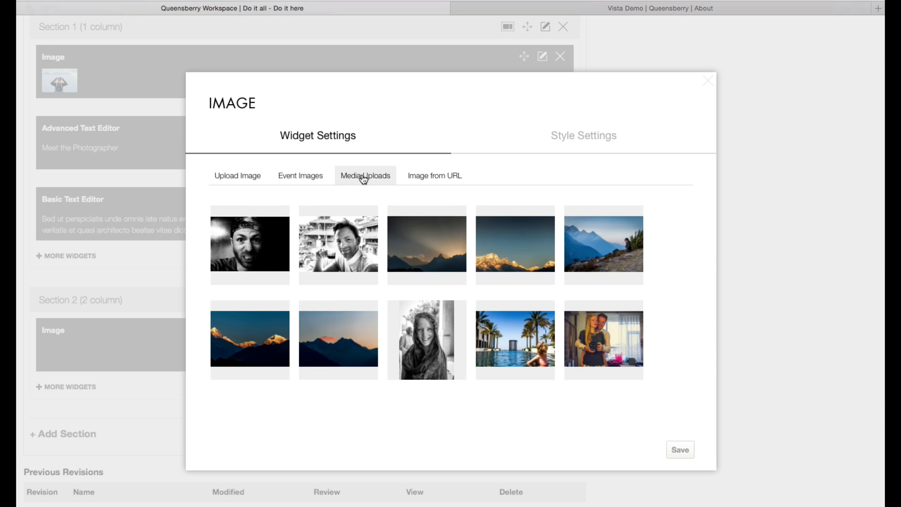
{"action": "left_click", "coordinate": [440, 182]}
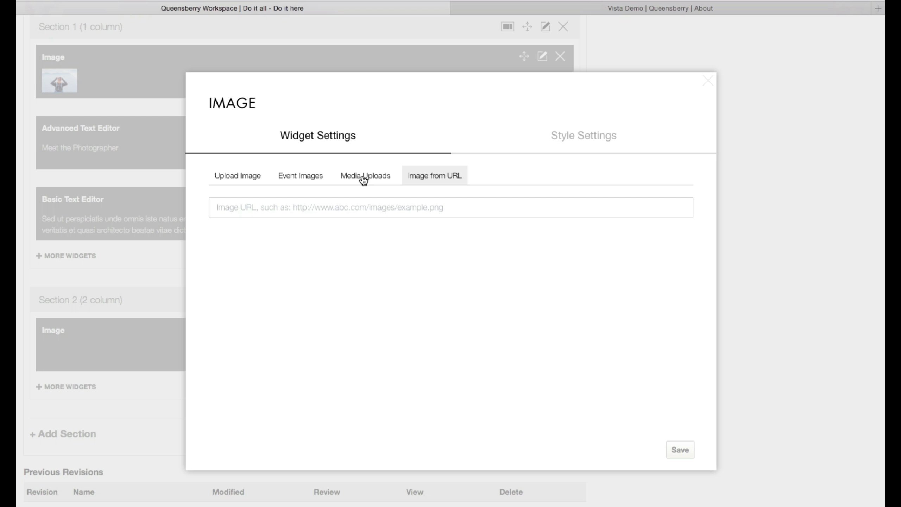
Step: Set the first column's image to the colour street photo with rickshaws from the event 56625 - The People and save the widget
{"action": "left_click", "coordinate": [306, 176]}
{"action": "left_click", "coordinate": [249, 205]}
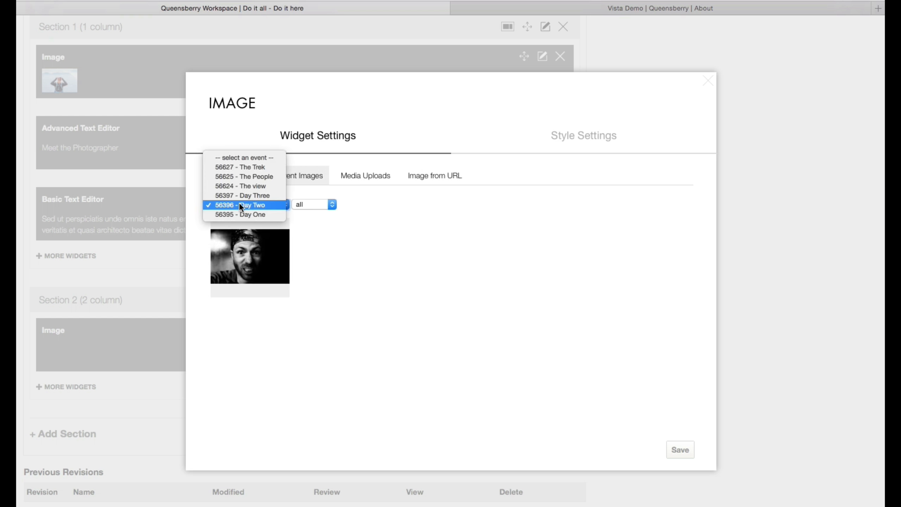
{"action": "left_click", "coordinate": [247, 177]}
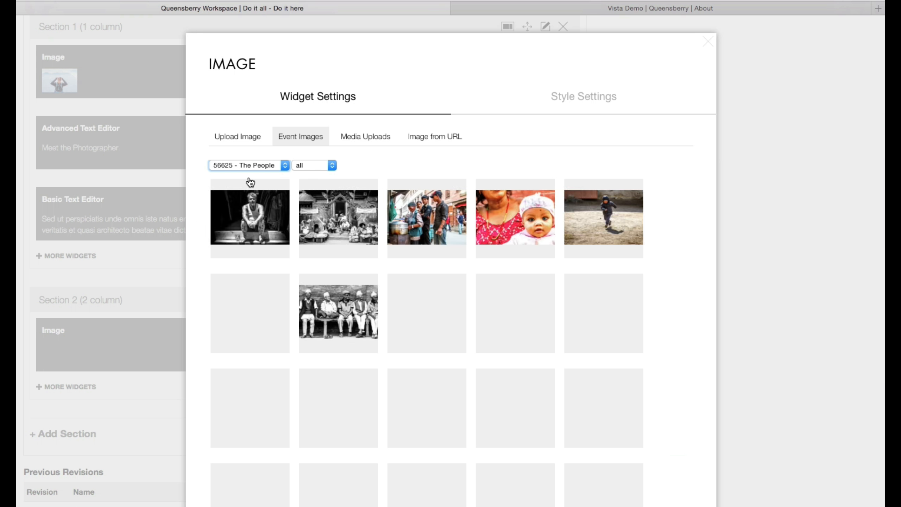
{"action": "left_click", "coordinate": [533, 310]}
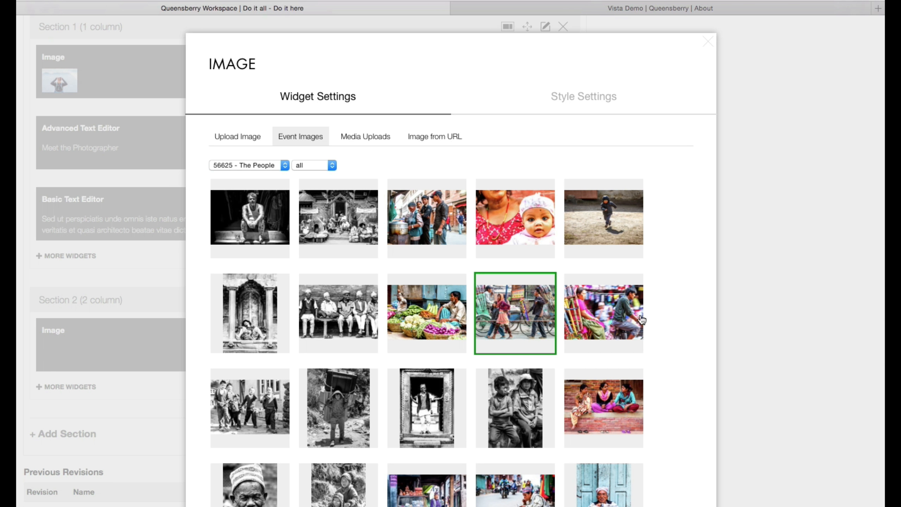
{"action": "scroll", "coordinate": [641, 319], "scroll_direction": "down", "scroll_amount": 3}
{"action": "left_click", "coordinate": [680, 487]}
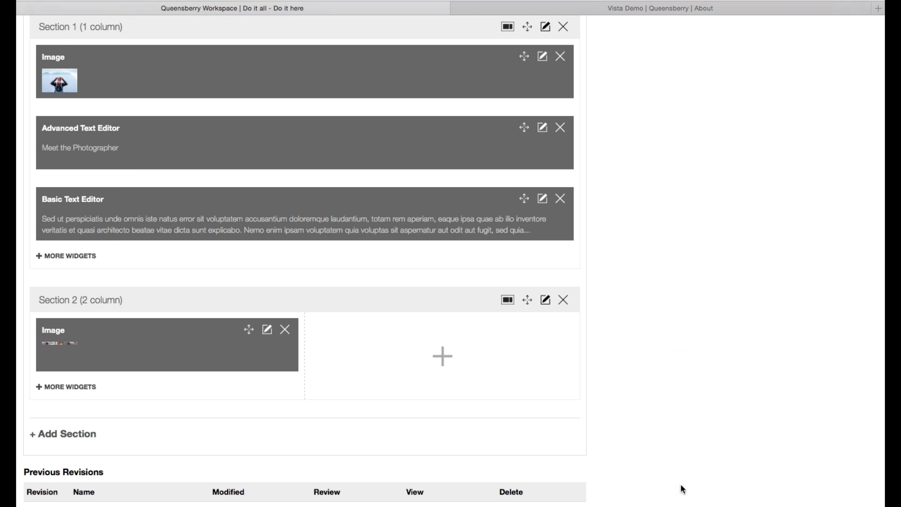
Step: Add an Image widget to Section 2's second column using the black-and-white photo of walking schoolboys from The People, and save it
{"action": "left_click", "coordinate": [442, 356]}
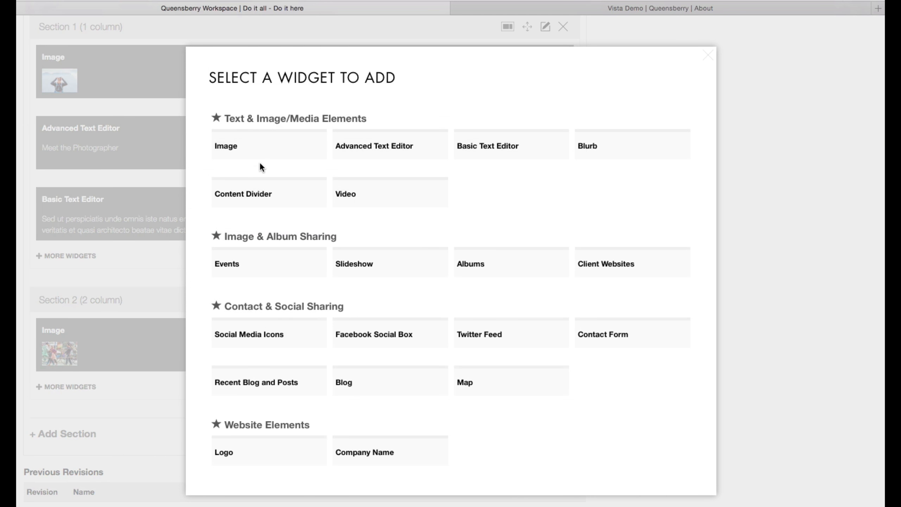
{"action": "left_click", "coordinate": [261, 151]}
{"action": "scroll", "coordinate": [446, 258], "scroll_direction": "down", "scroll_amount": 3}
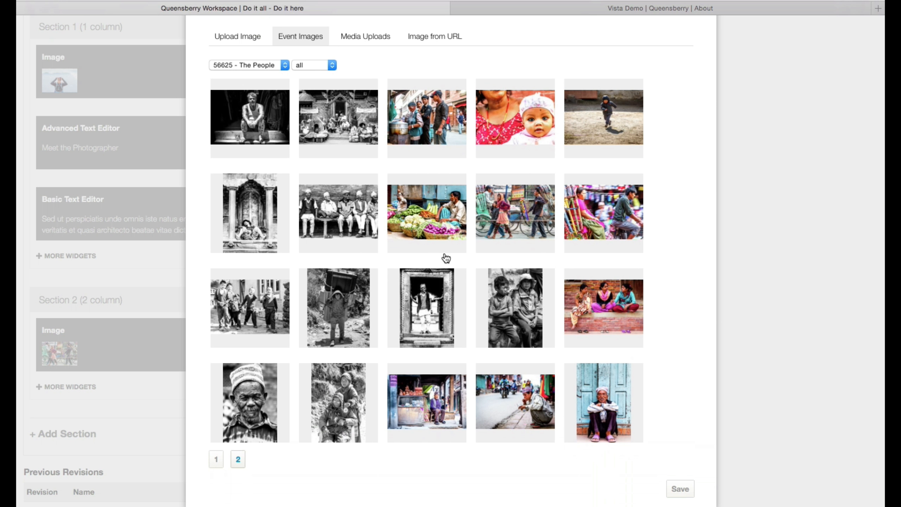
{"action": "left_click", "coordinate": [260, 315]}
{"action": "left_click", "coordinate": [680, 489]}
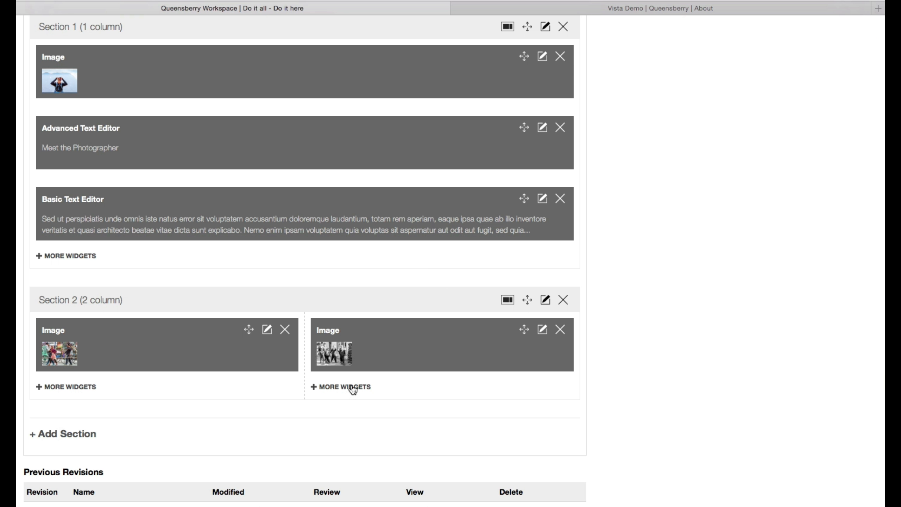
Step: Preview the About page and examine the two side-by-side images below the photographer text
{"action": "scroll", "coordinate": [713, 270], "scroll_direction": "up", "scroll_amount": 10}
{"action": "scroll", "coordinate": [713, 271], "scroll_direction": "up", "scroll_amount": 4}
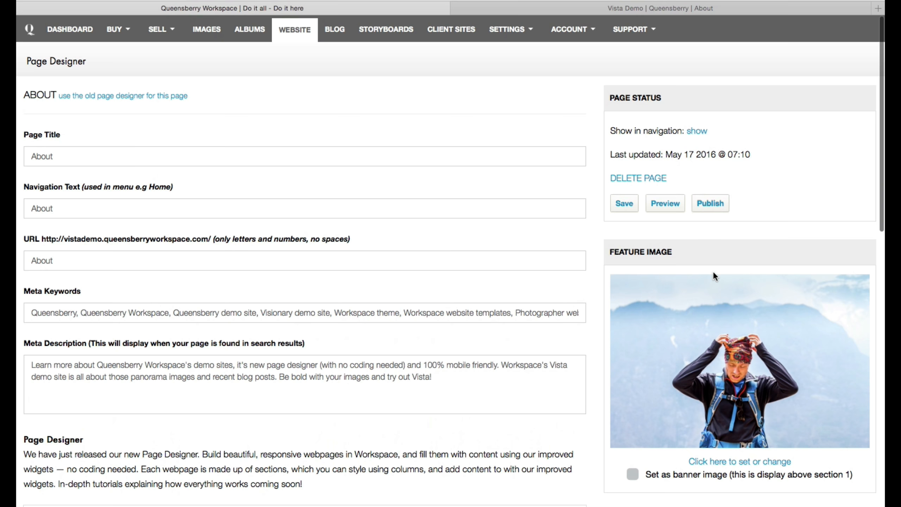
{"action": "left_click", "coordinate": [661, 205]}
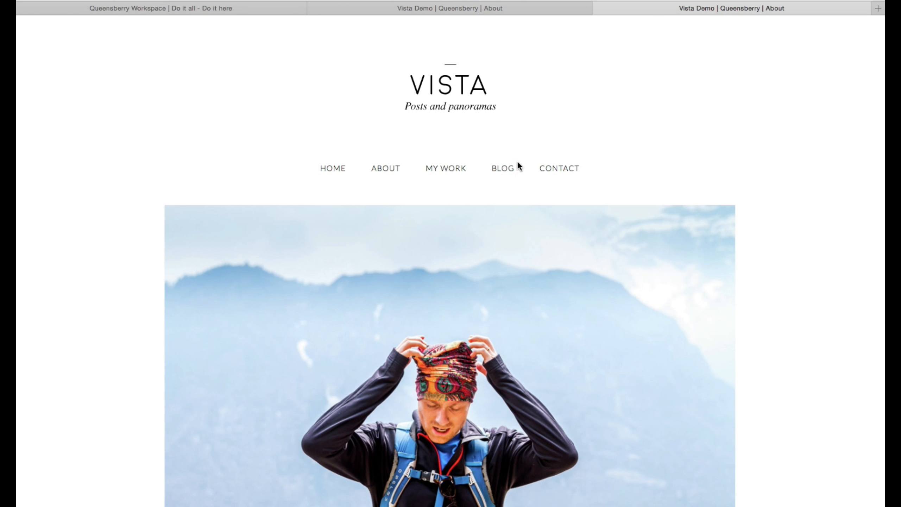
{"action": "scroll", "coordinate": [583, 154], "scroll_direction": "down", "scroll_amount": 15}
{"action": "scroll", "coordinate": [583, 154], "scroll_direction": "down", "scroll_amount": 5}
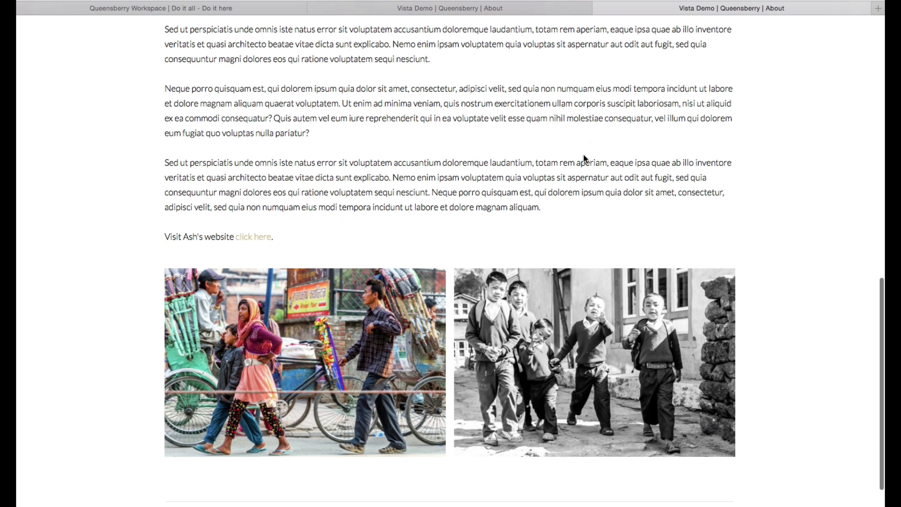
{"action": "scroll", "coordinate": [583, 154], "scroll_direction": "up", "scroll_amount": 6}
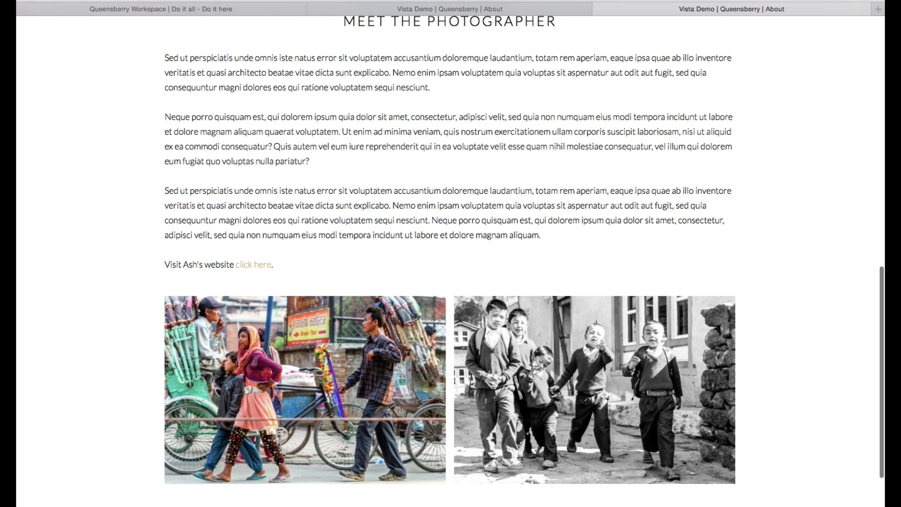
Step: Narrow the browser window to mobile width and examine how the previewed page's sections and images are arranged
{"action": "left_click_drag", "start_coordinate": [885, 506], "coordinate": [312, 506]}
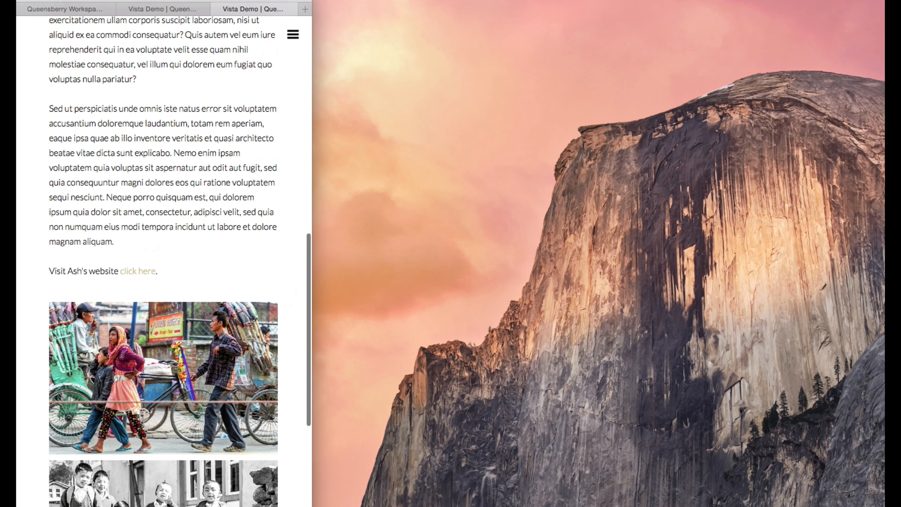
{"action": "scroll", "coordinate": [90, 195], "scroll_direction": "up", "scroll_amount": 15}
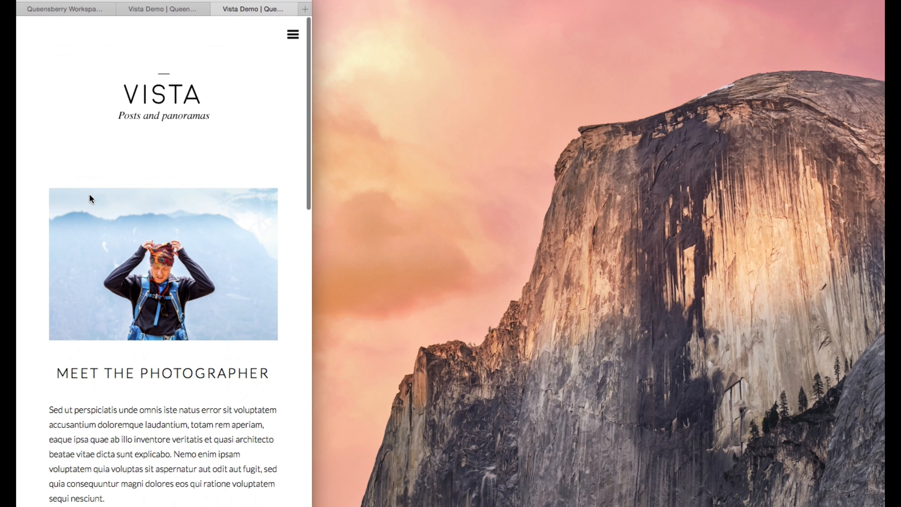
{"action": "scroll", "coordinate": [90, 196], "scroll_direction": "down", "scroll_amount": 12}
{"action": "scroll", "coordinate": [89, 193], "scroll_direction": "down", "scroll_amount": 4}
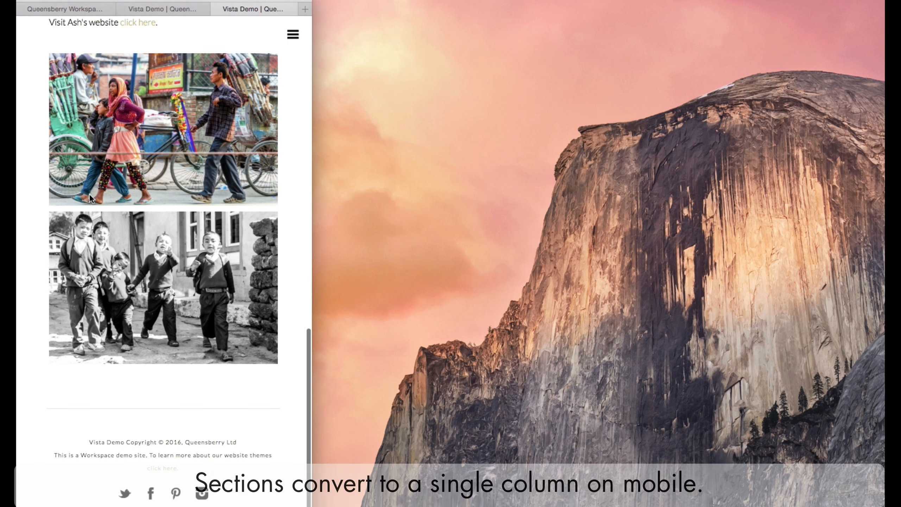
{"action": "scroll", "coordinate": [214, 94], "scroll_direction": "up", "scroll_amount": 15}
Step: Expand the mobile navigation menu in the preview, look over the page, and restore the browser window to full width
{"action": "left_click", "coordinate": [291, 36]}
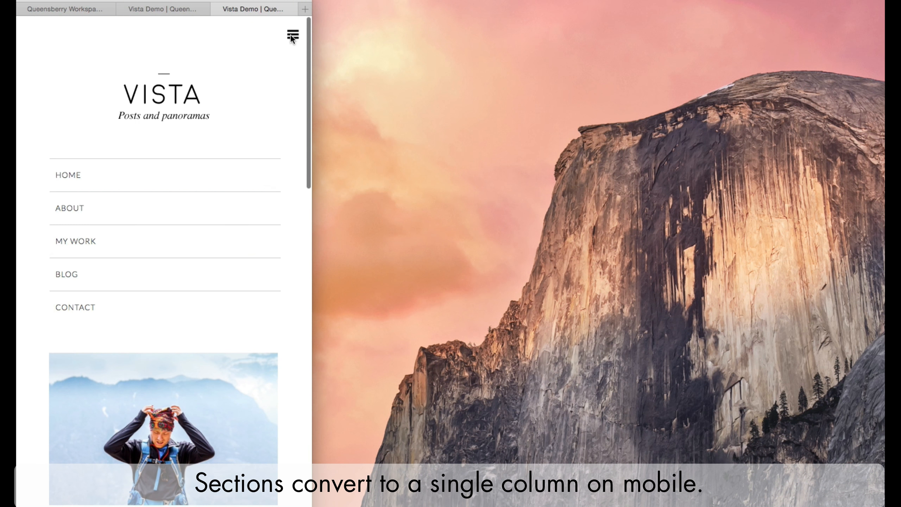
{"action": "scroll", "coordinate": [222, 87], "scroll_direction": "down", "scroll_amount": 10}
{"action": "scroll", "coordinate": [307, 60], "scroll_direction": "up", "scroll_amount": 15}
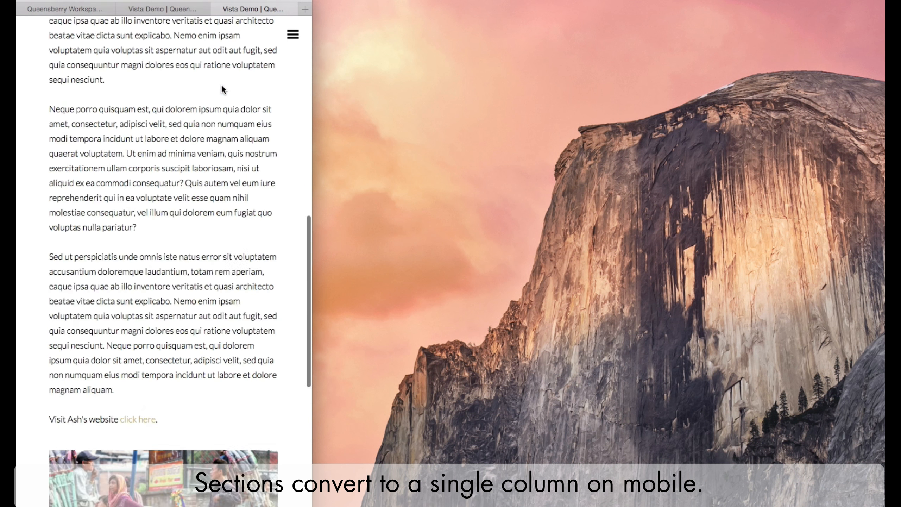
{"action": "left_click_drag", "start_coordinate": [312, 121], "coordinate": [880, 170]}
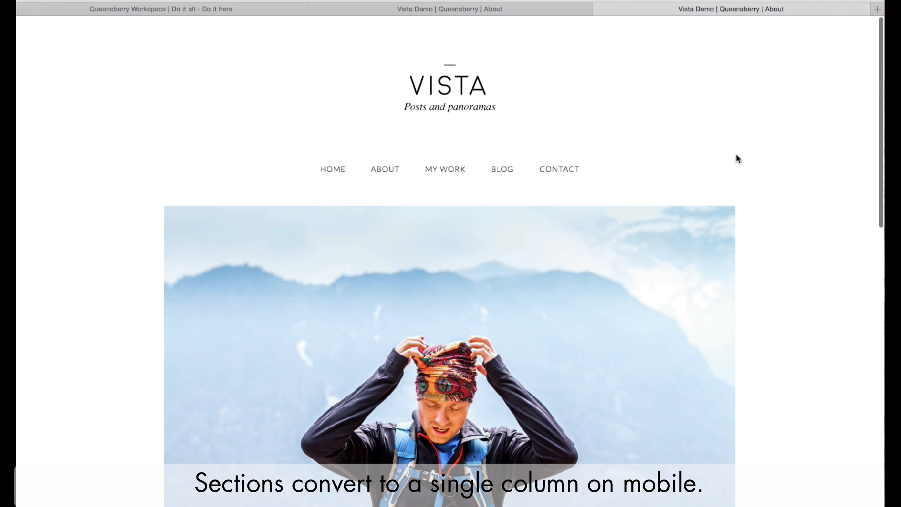